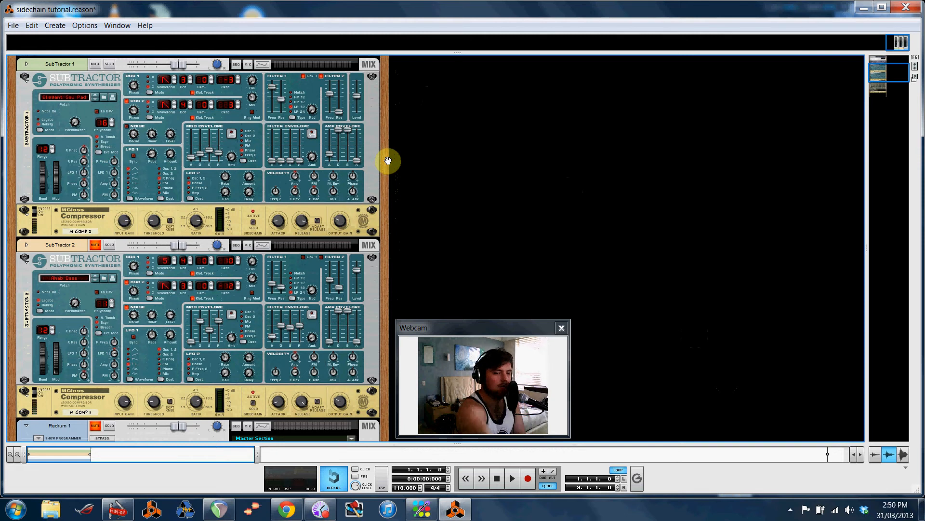
Play the song from the start in the sequencer, look over the synths and compressors in the rack, and stop playback
mouse_move(386, 143)
mouse_down()
mouse_move(384, 182)
mouse_move(388, 146)
mouse_up()
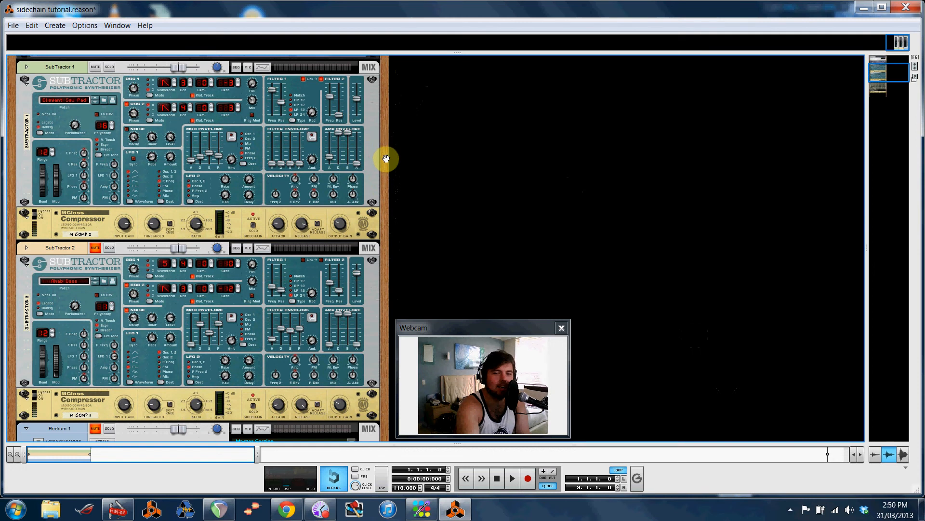
drag(386, 179, 388, 124)
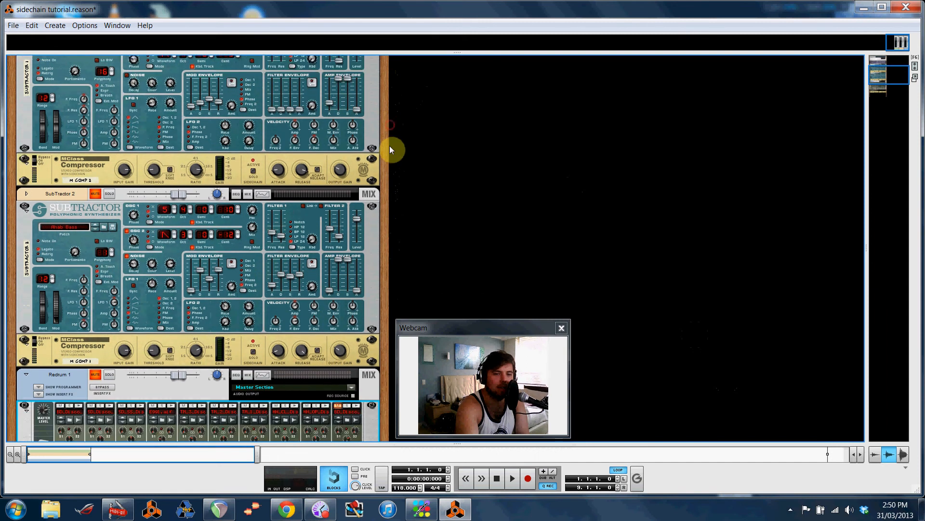
drag(384, 244, 395, 125)
drag(386, 256, 388, 233)
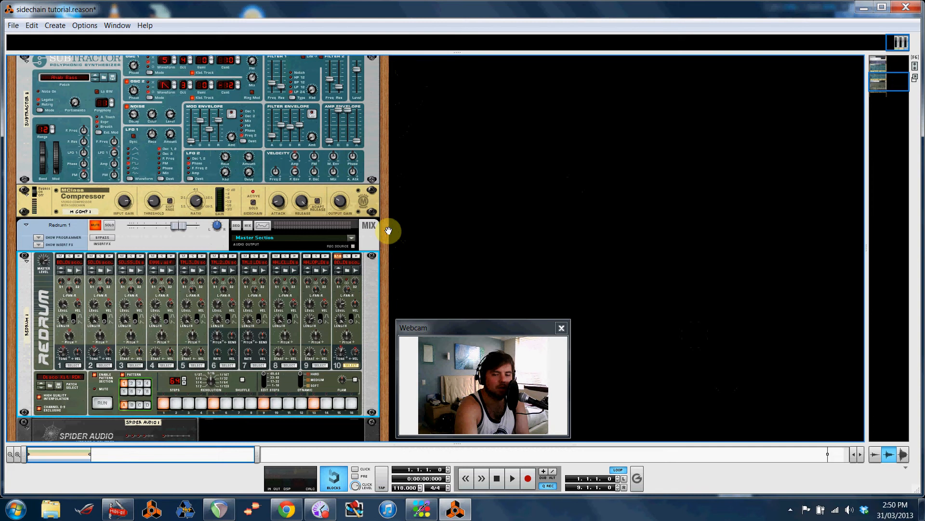
key(F7)
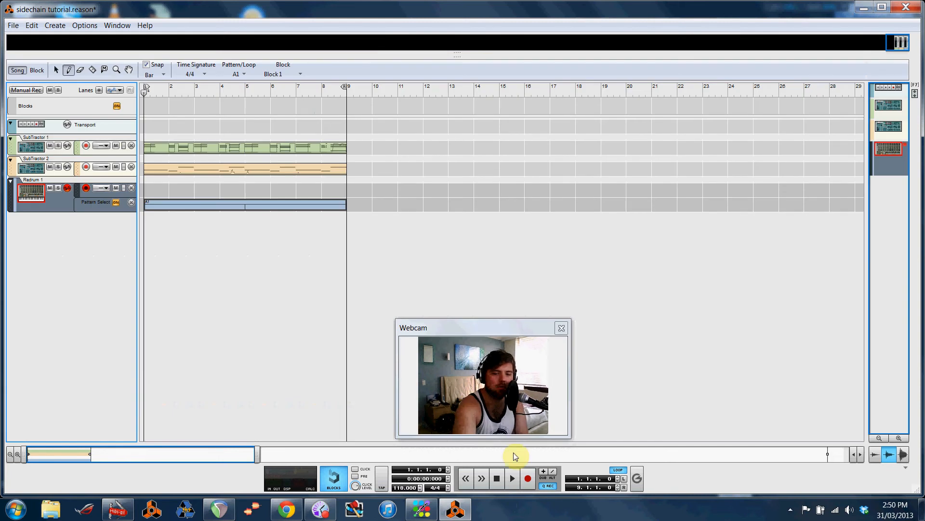
click(513, 478)
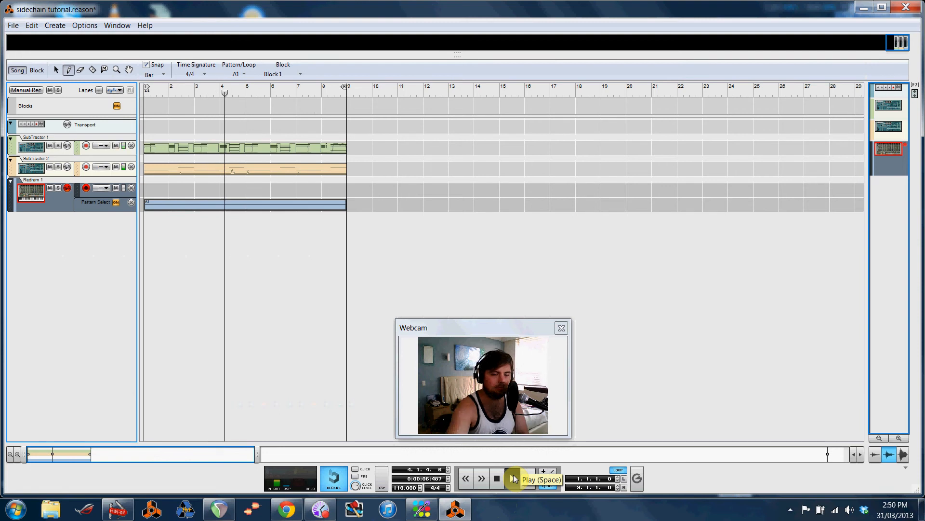
key(F6)
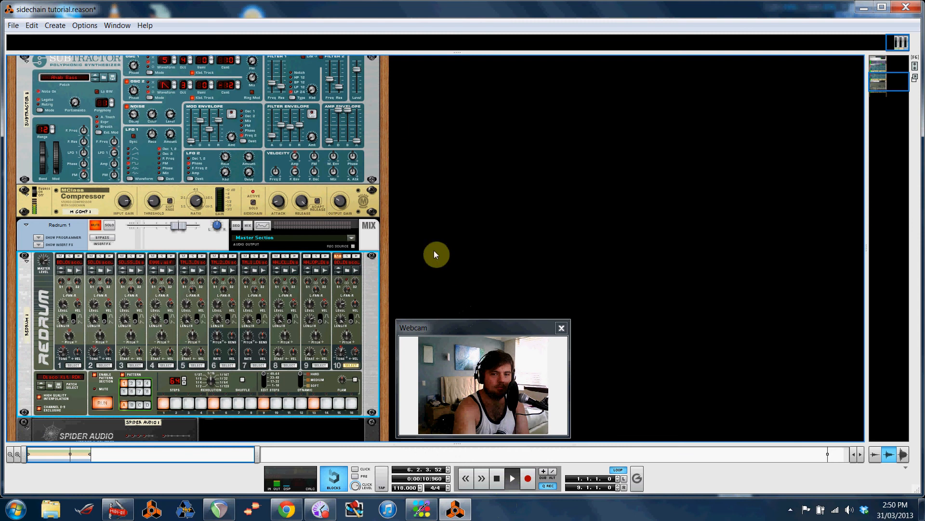
drag(384, 107, 391, 293)
double_click(496, 478)
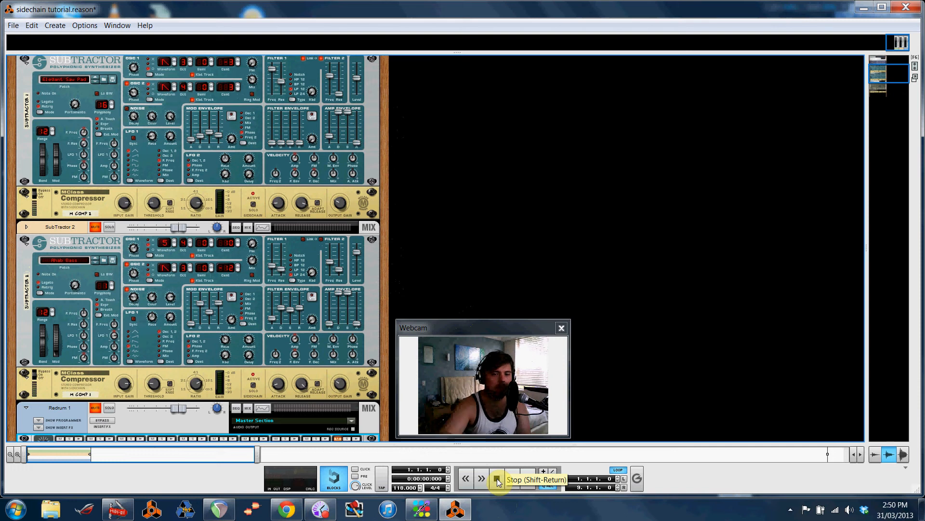
Examine the cabling on the rack's back between the Redrum, the Spider Audio splitter and the compressors' sidechain inputs
drag(385, 229, 393, 173)
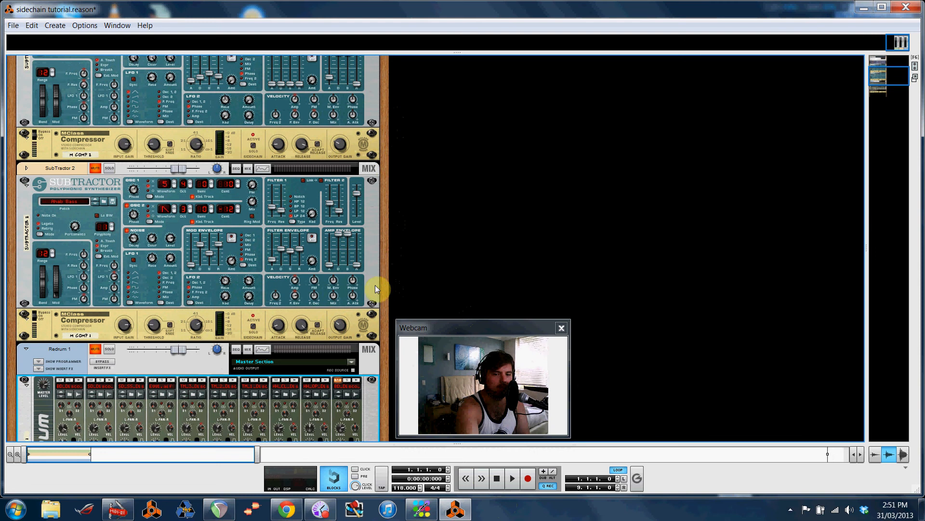
drag(384, 289, 384, 235)
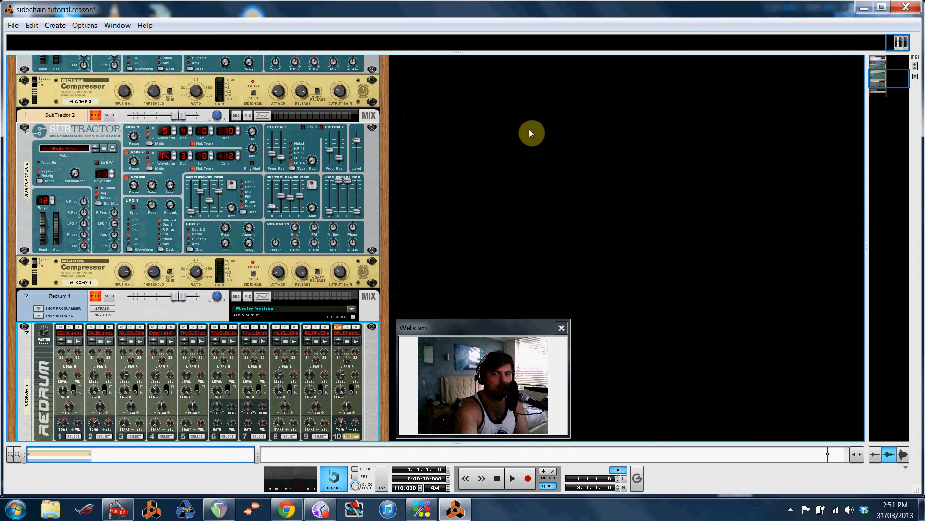
scroll(893, 78, down, 3)
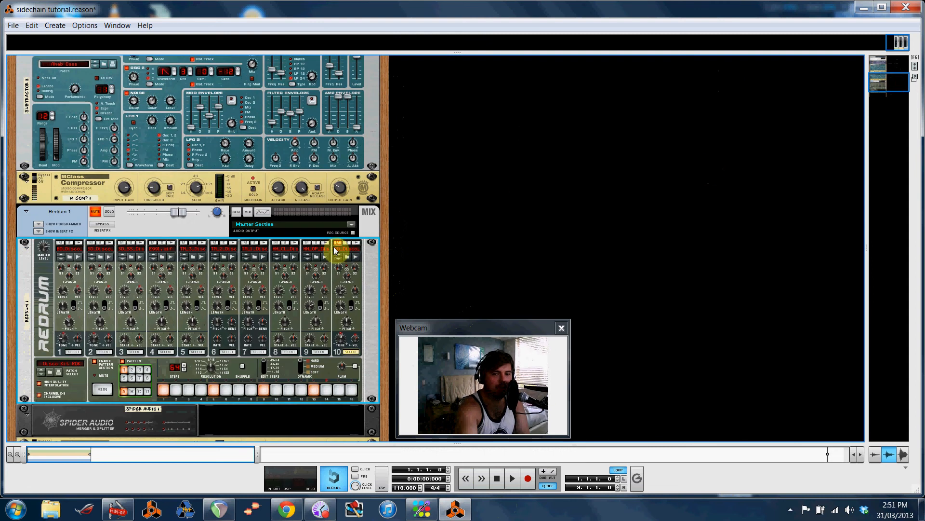
key(Tab)
drag(130, 418, 133, 230)
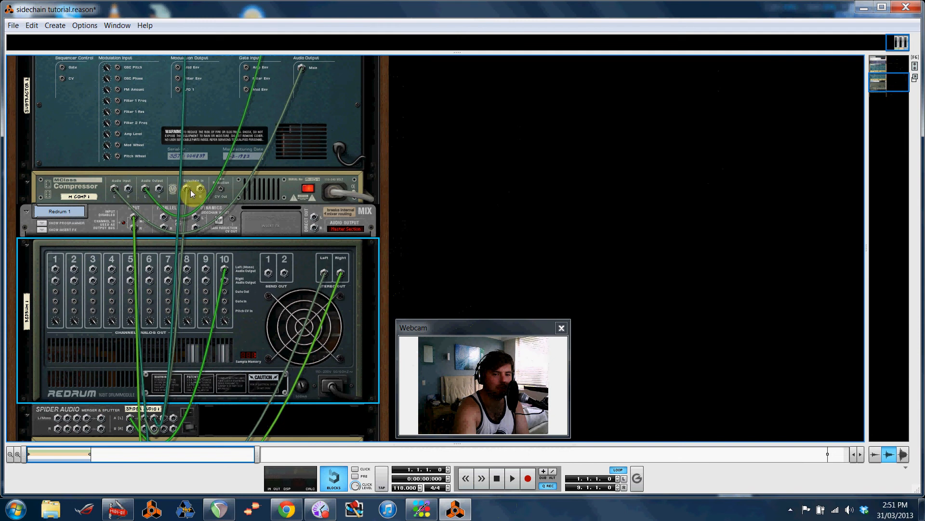
drag(385, 76, 392, 175)
key(Tab)
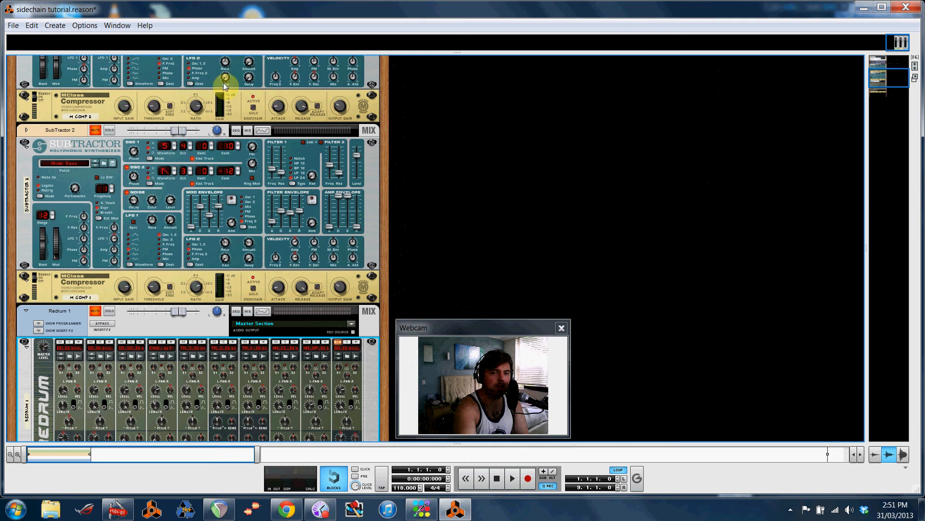
Play the loop while viewing the meters of both MClass compressors, and stop back at the song start
drag(384, 62, 392, 141)
drag(386, 89, 393, 153)
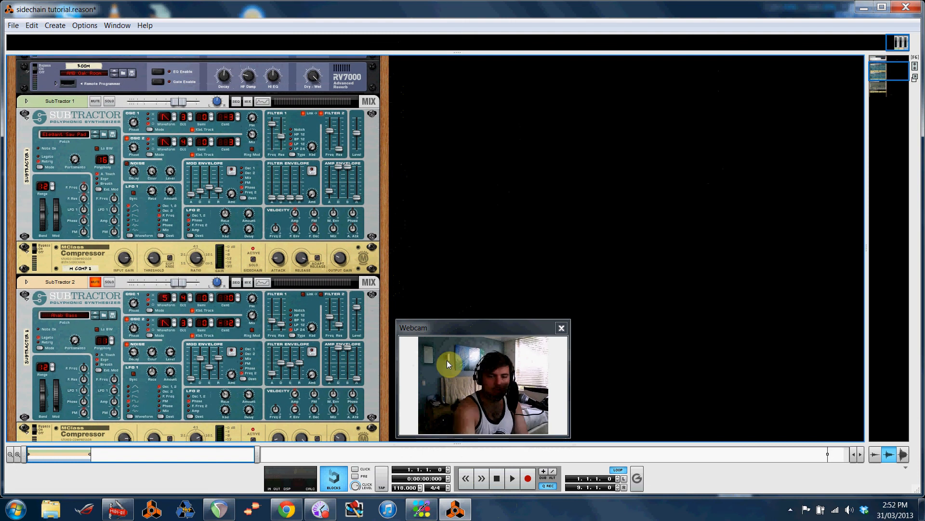
click(513, 478)
drag(382, 356, 382, 175)
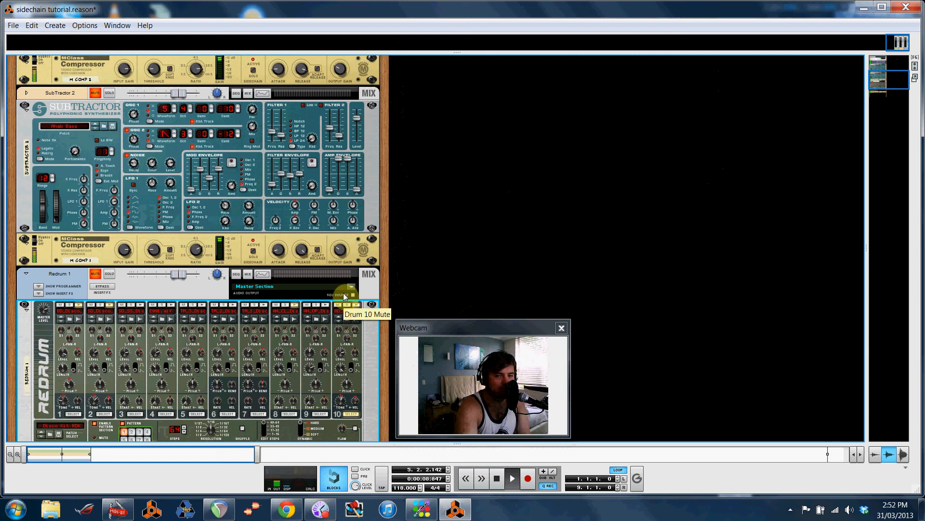
drag(383, 72, 393, 155)
click(497, 484)
click(497, 484)
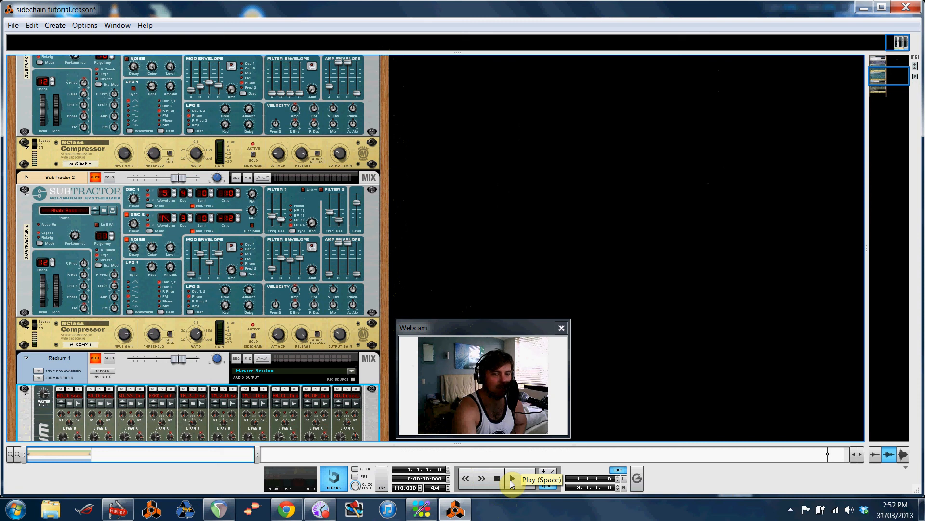
Adjust the input gain and ratio of SubTractor 1's compressor while the loop plays, and stop playback
click(511, 479)
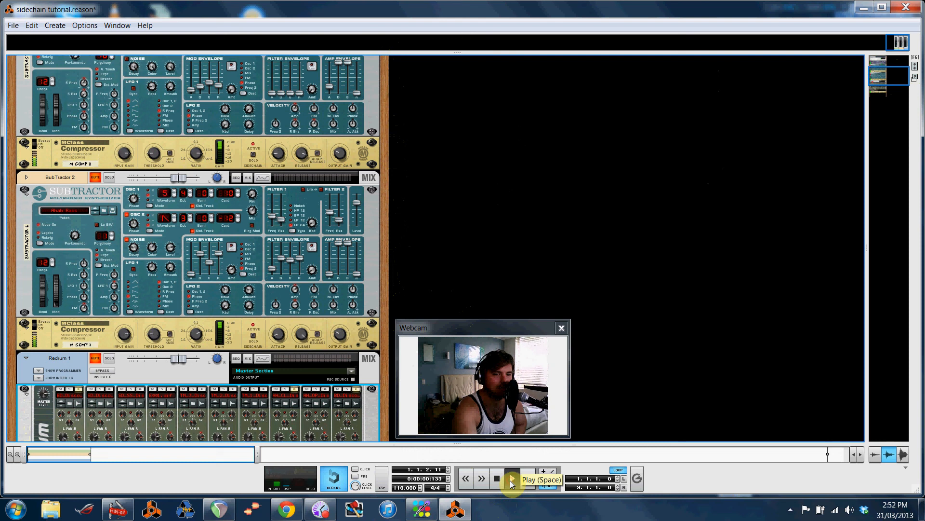
click(124, 158)
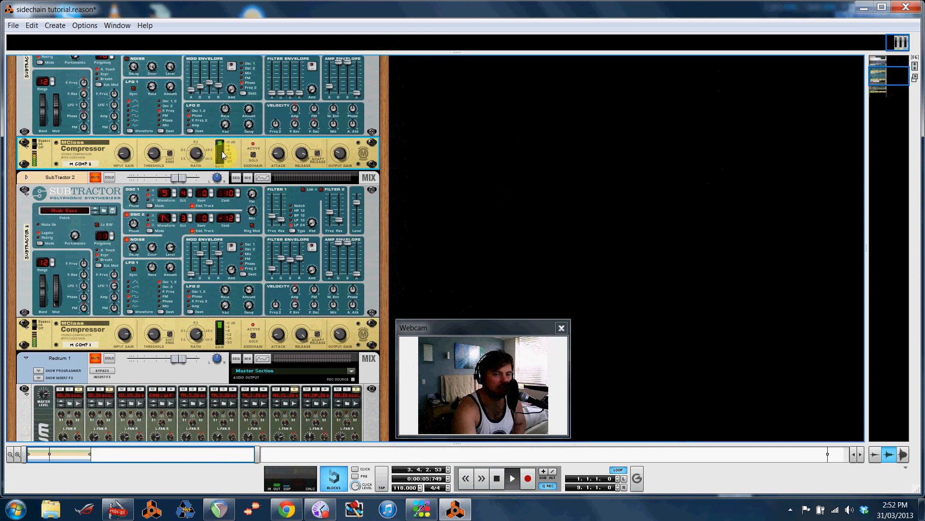
mouse_move(128, 158)
scroll(128, 154, up, 3)
scroll(128, 151, up, 4)
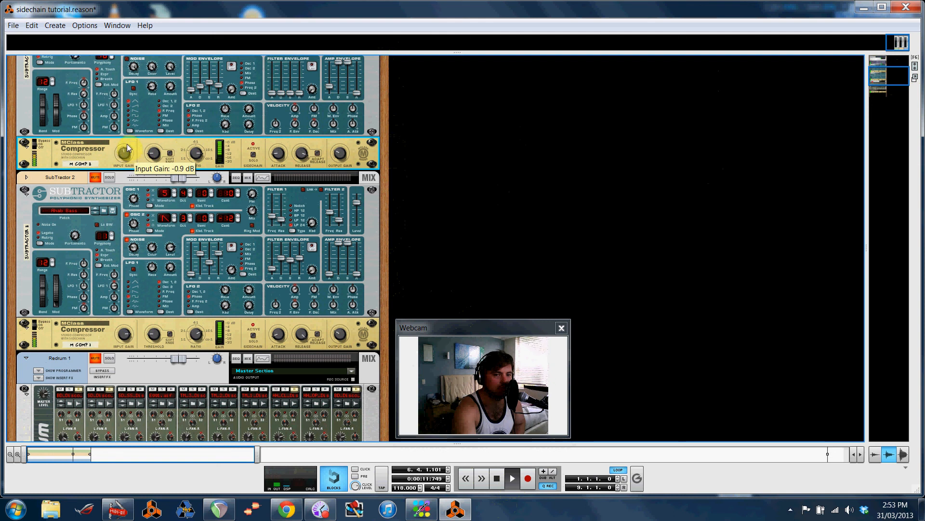
drag(127, 141, 125, 128)
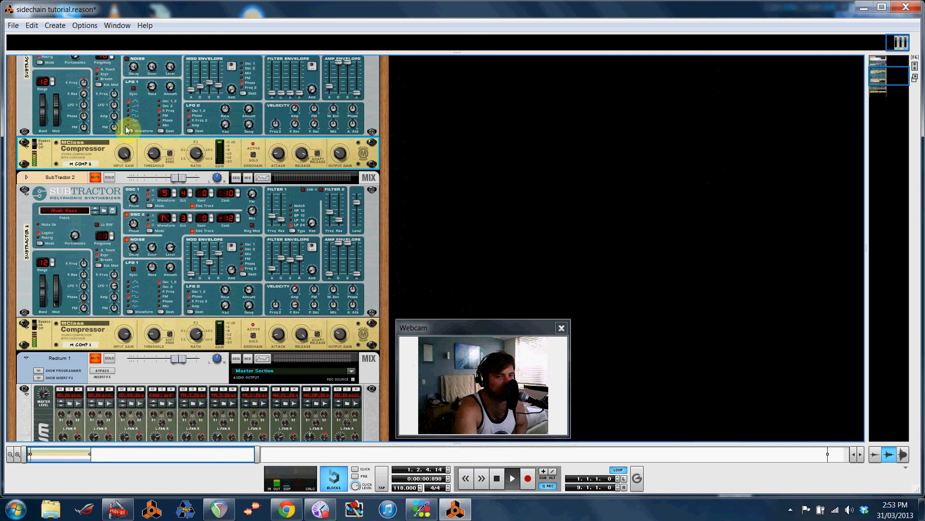
mouse_move(125, 162)
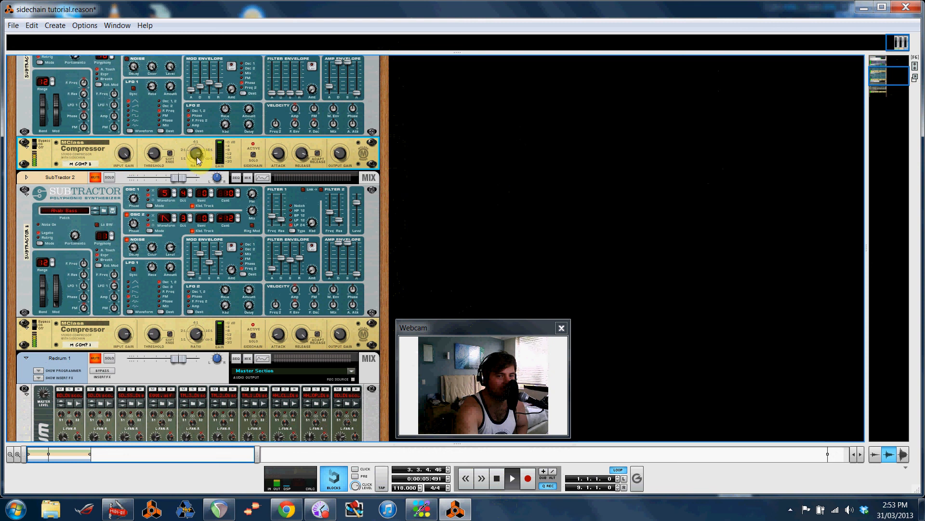
mouse_move(198, 157)
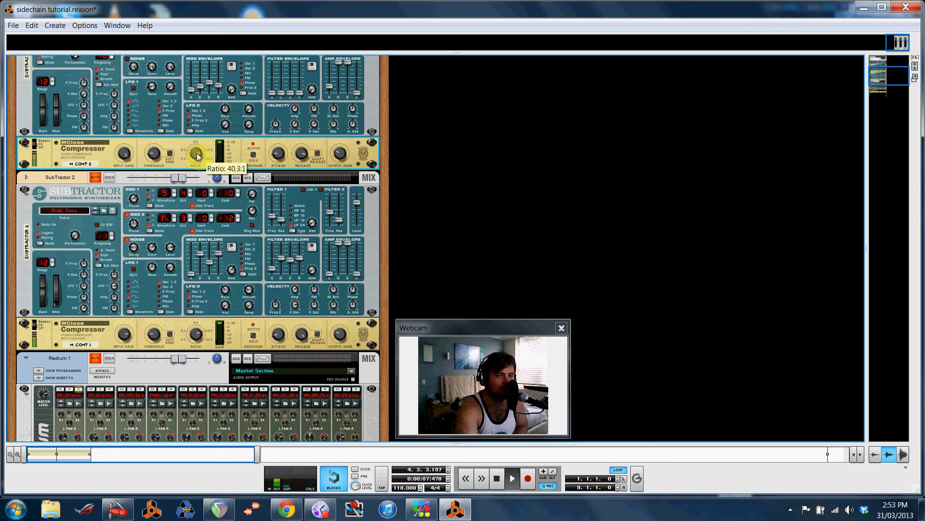
mouse_move(198, 157)
mouse_down()
mouse_move(198, 178)
mouse_move(197, 155)
mouse_up()
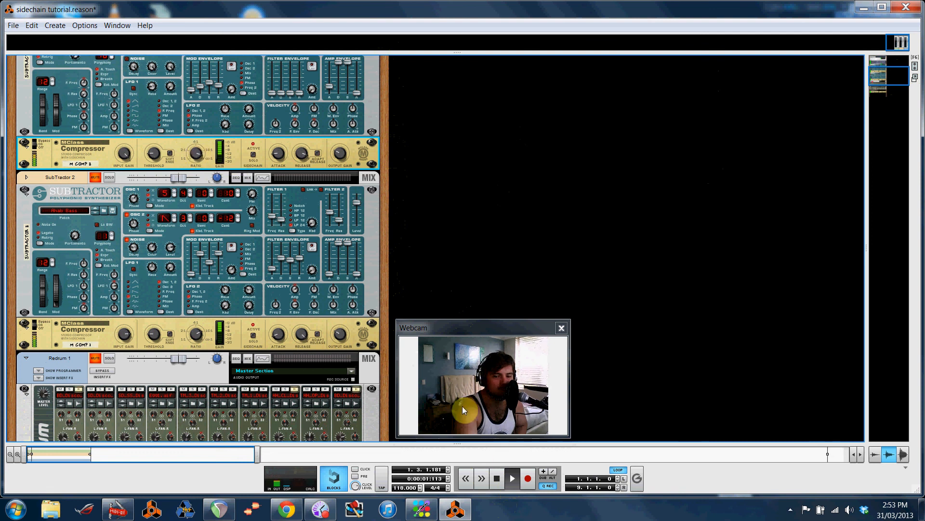
double_click(493, 478)
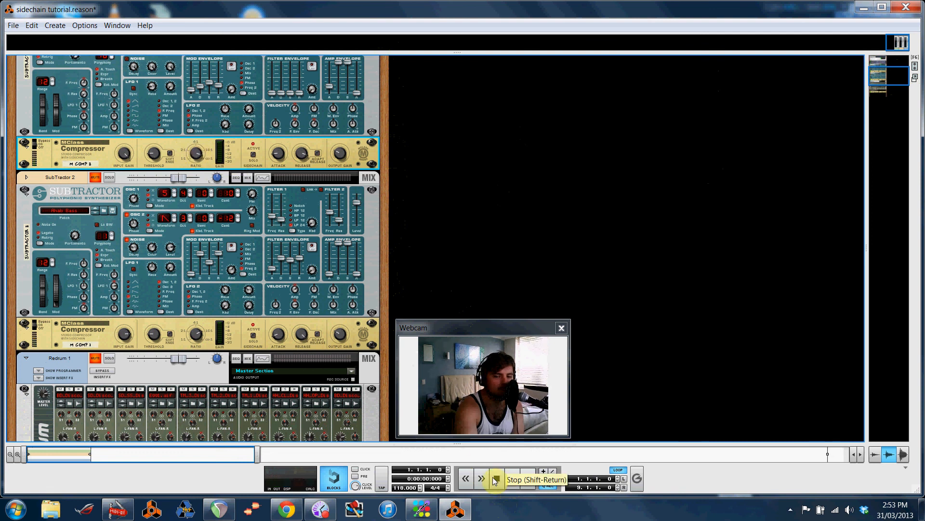
Unmute the SubTractor 2 and Redrum 1 channels and play the full mix, stopping playback at the end
drag(385, 302, 381, 181)
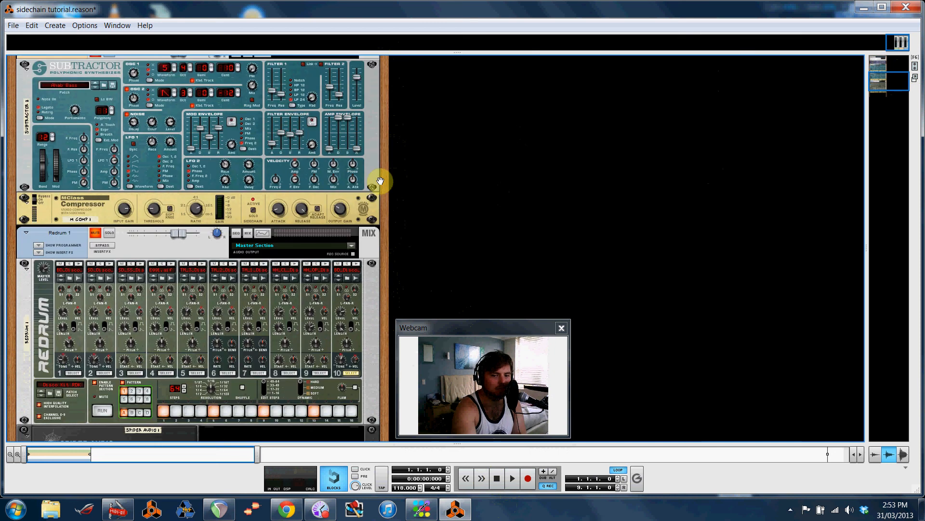
drag(388, 176, 388, 247)
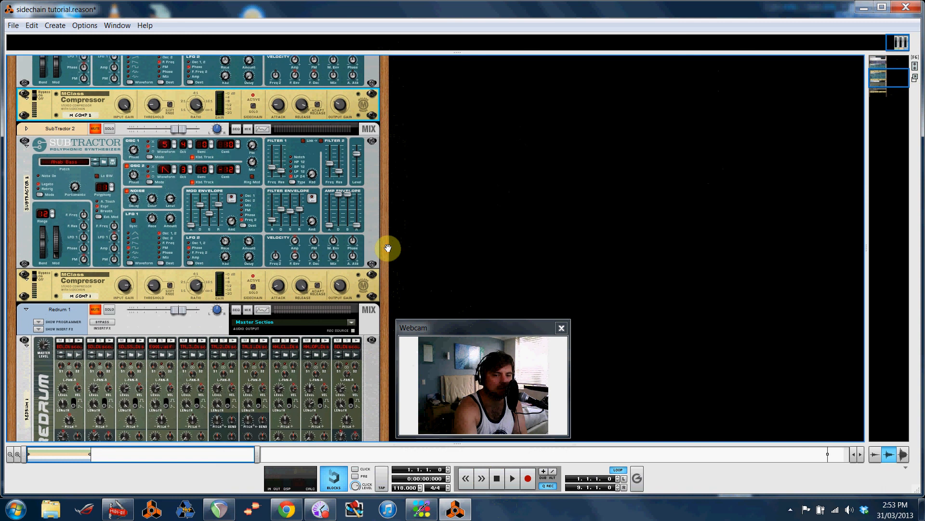
click(511, 482)
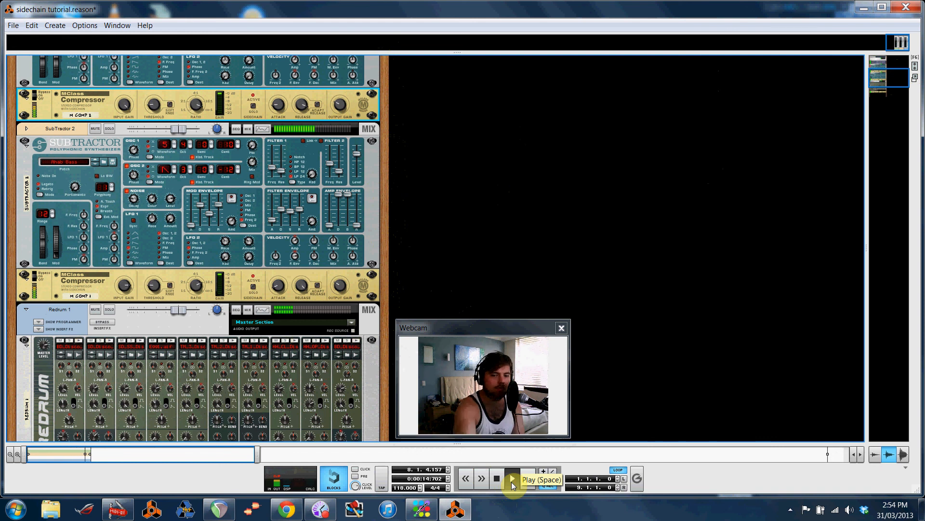
click(498, 478)
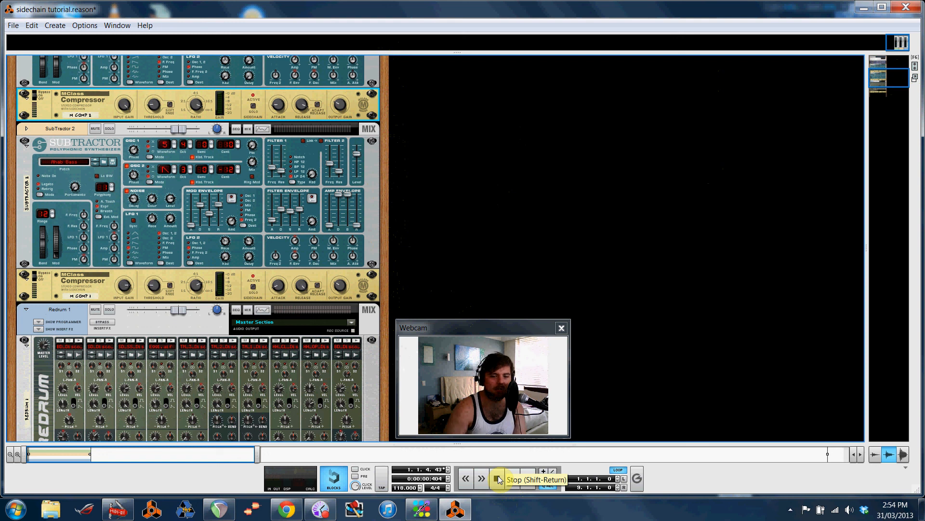
right_click(330, 512)
key(Escape)
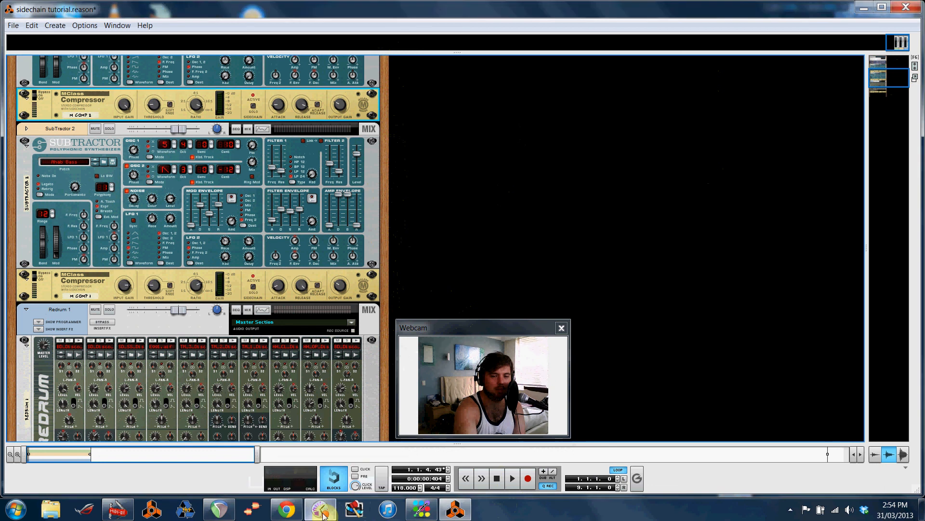
right_click(324, 513)
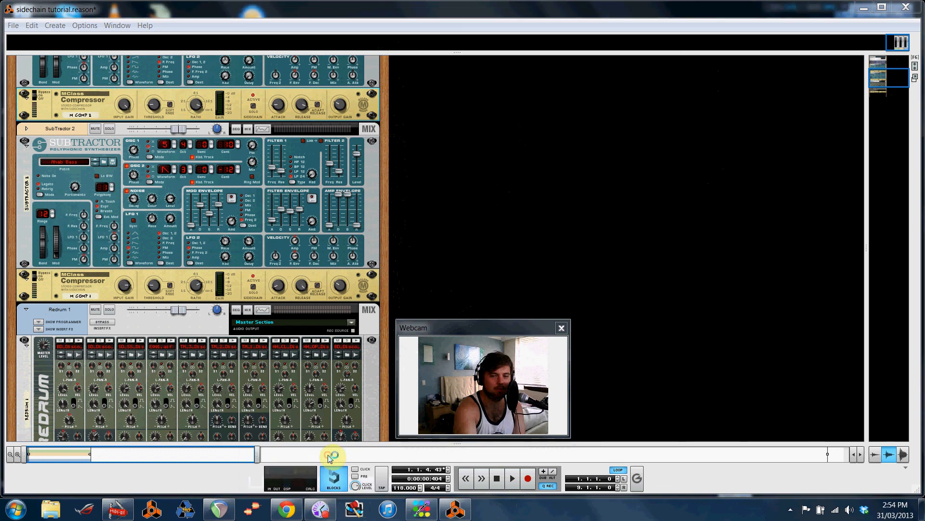